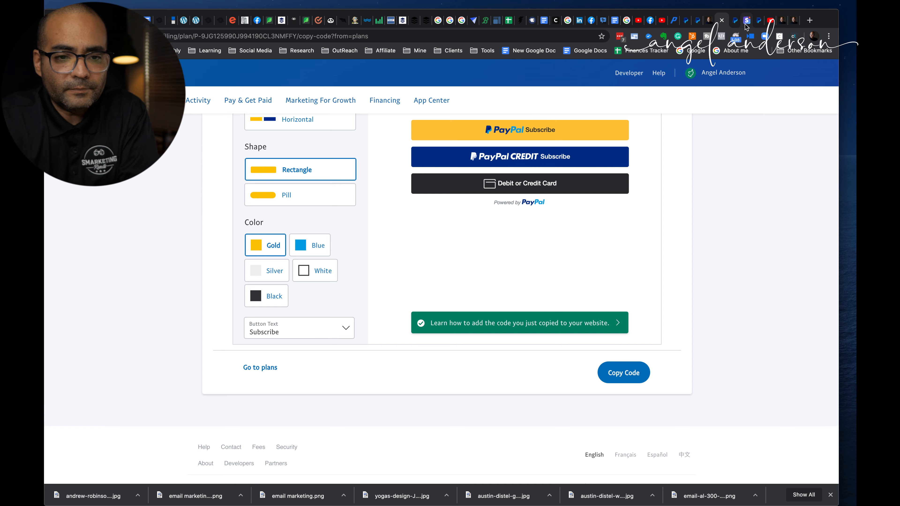
# Switch to the Stripe products page and start a new product of the type "Recurring or one-time product"
pyautogui.click(745, 25)
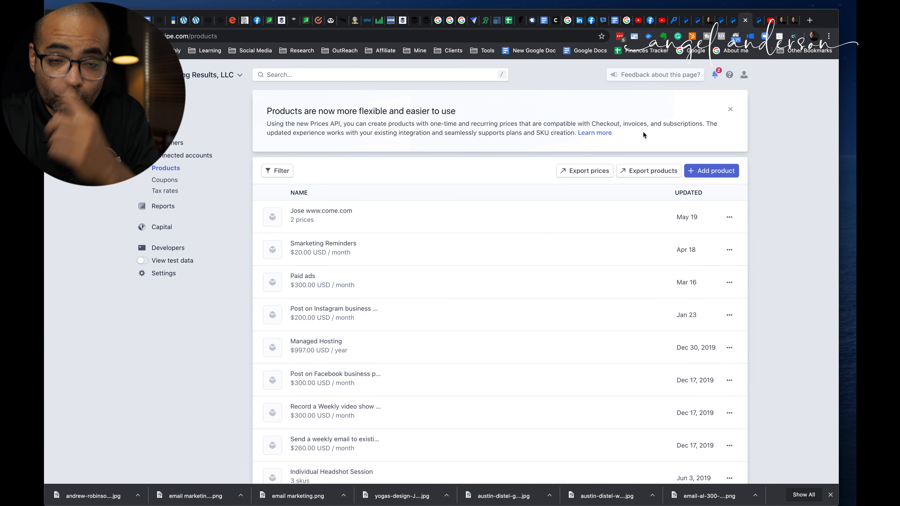
pyautogui.click(281, 36)
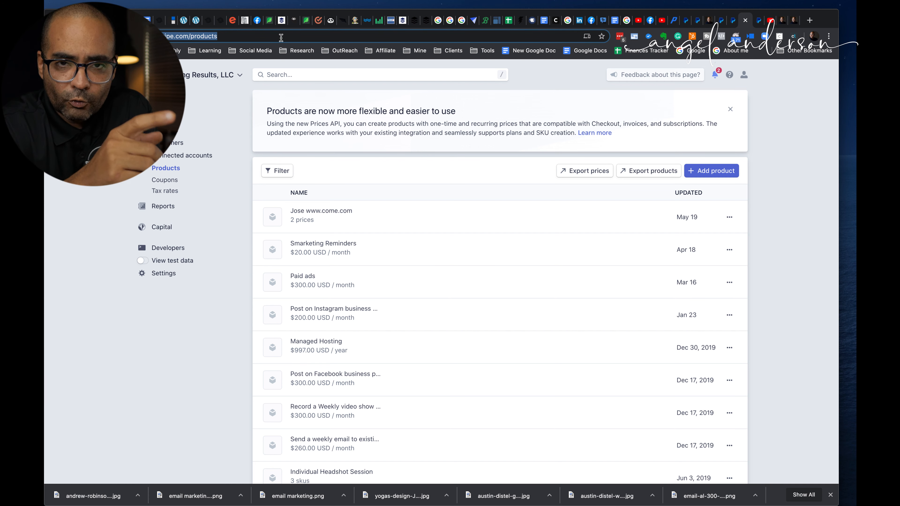
pyautogui.click(793, 165)
pyautogui.scroll(-1, 793, 164)
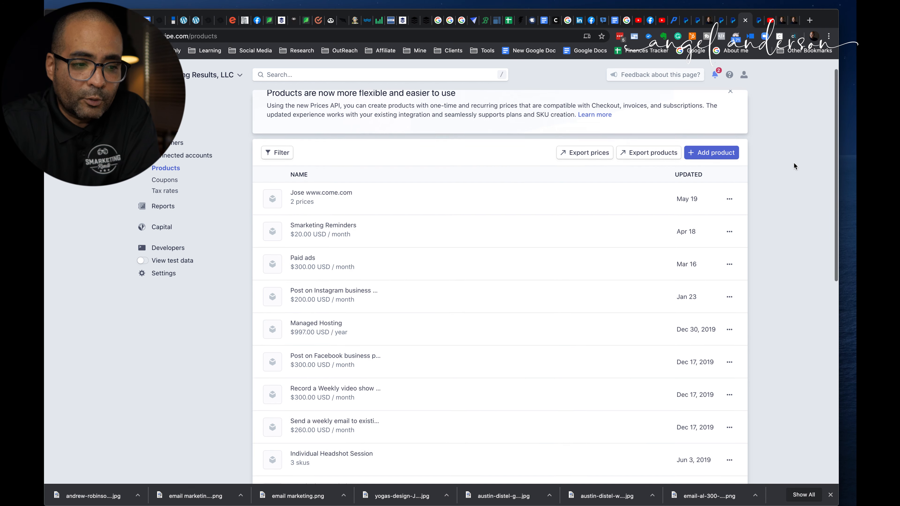
pyautogui.scroll(1, 794, 165)
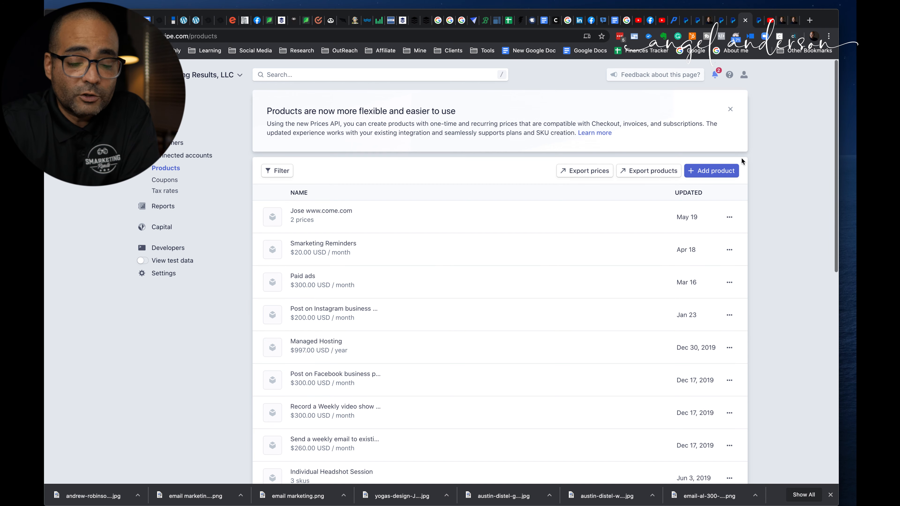
pyautogui.click(703, 171)
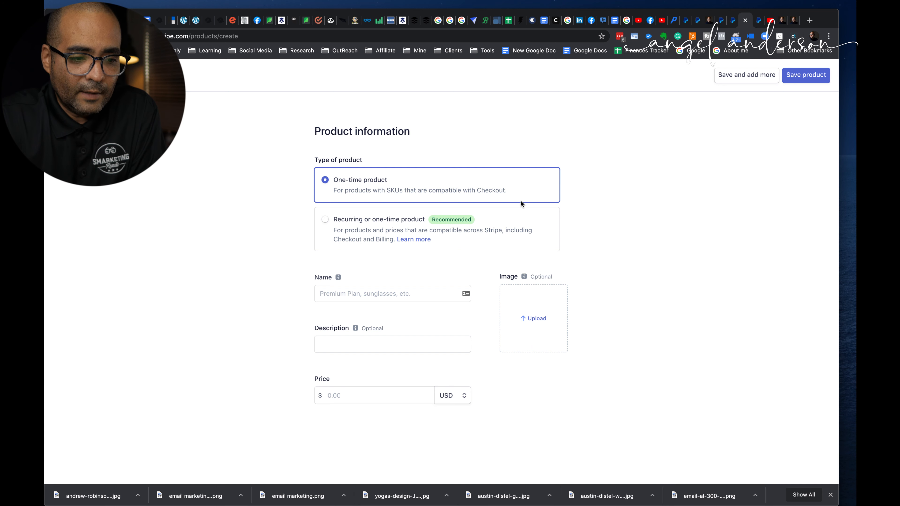
pyautogui.click(391, 227)
# Name the product "test Recurring" and enter "test Recurring description" as its description
pyautogui.scroll(-2, 392, 228)
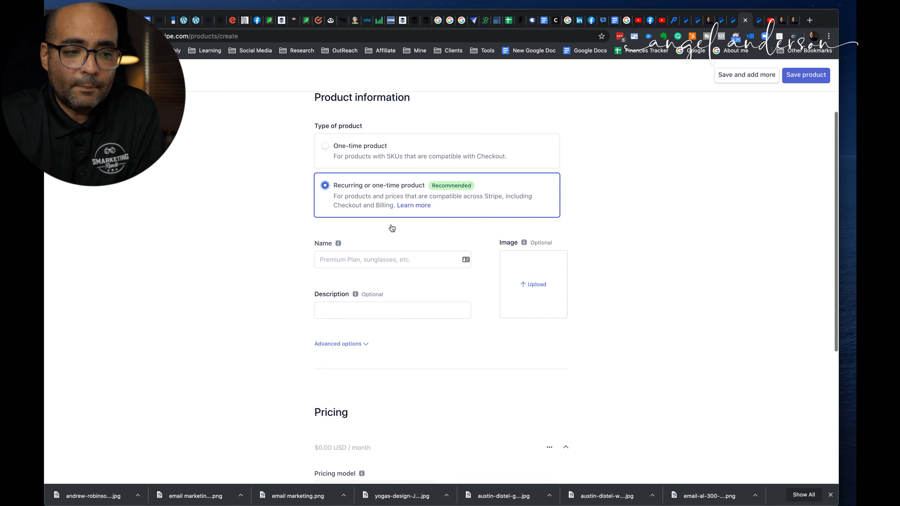
pyautogui.scroll(-2, 391, 227)
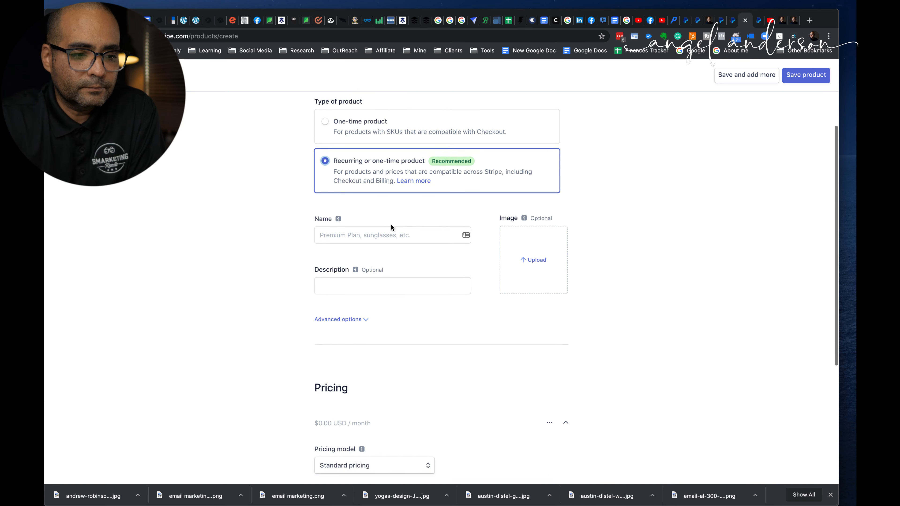
pyautogui.click(373, 223)
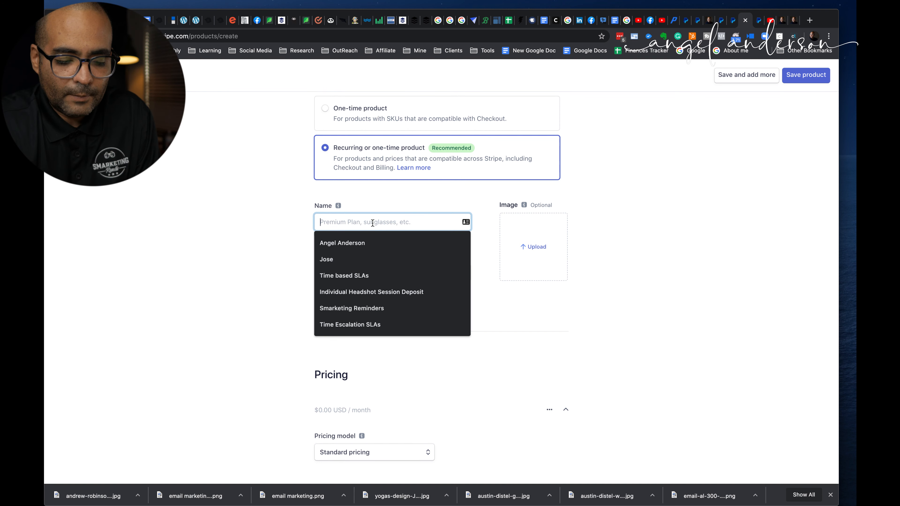
pyautogui.write('test Re')
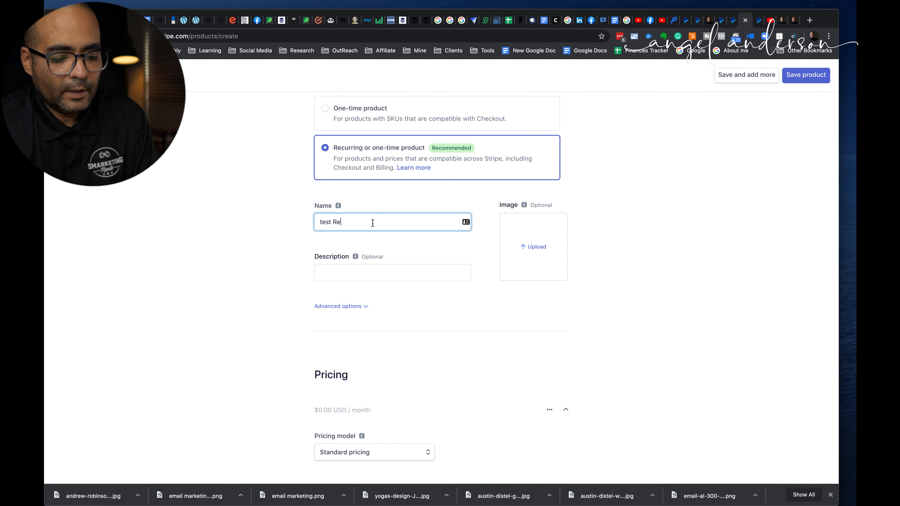
pyautogui.write('curring')
pyautogui.press('super+a')
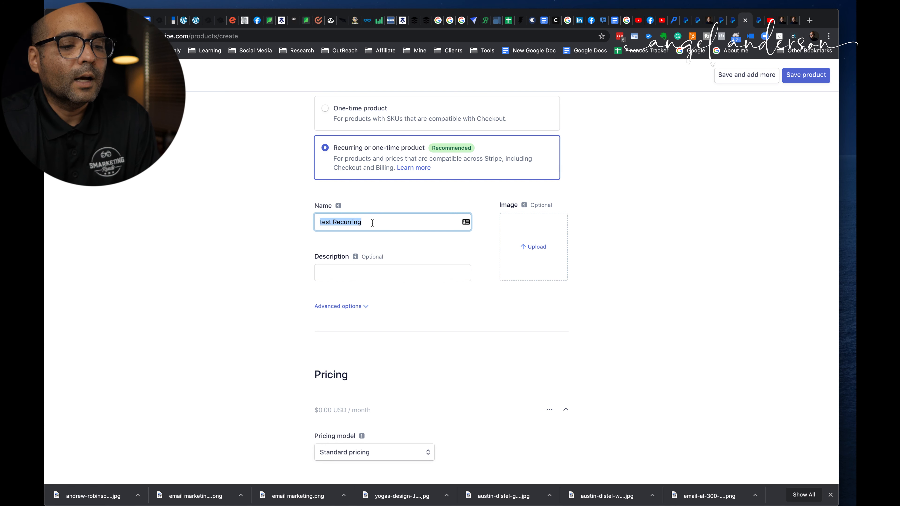
pyautogui.press('super+c')
pyautogui.click(364, 274)
pyautogui.press('super+v')
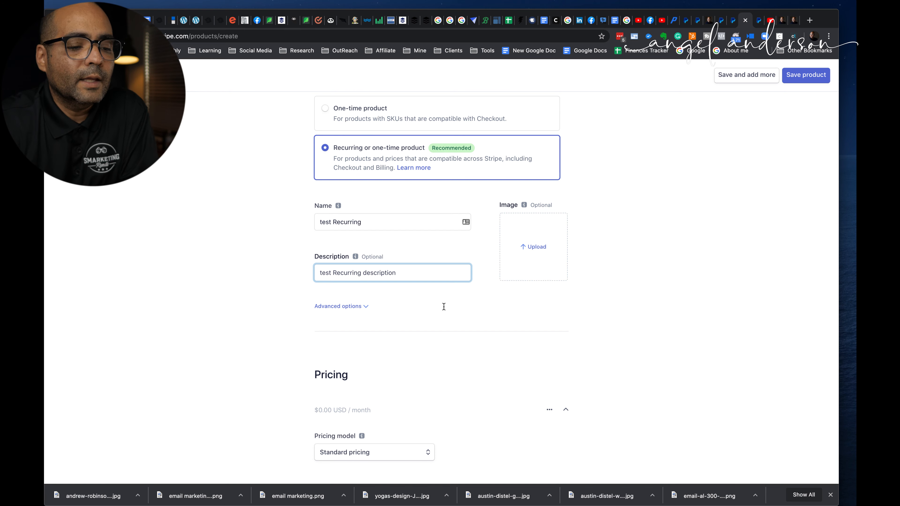
# Try to upload a photo from the Downloads folder as the product image
pyautogui.scroll(-1, 444, 309)
pyautogui.click(532, 230)
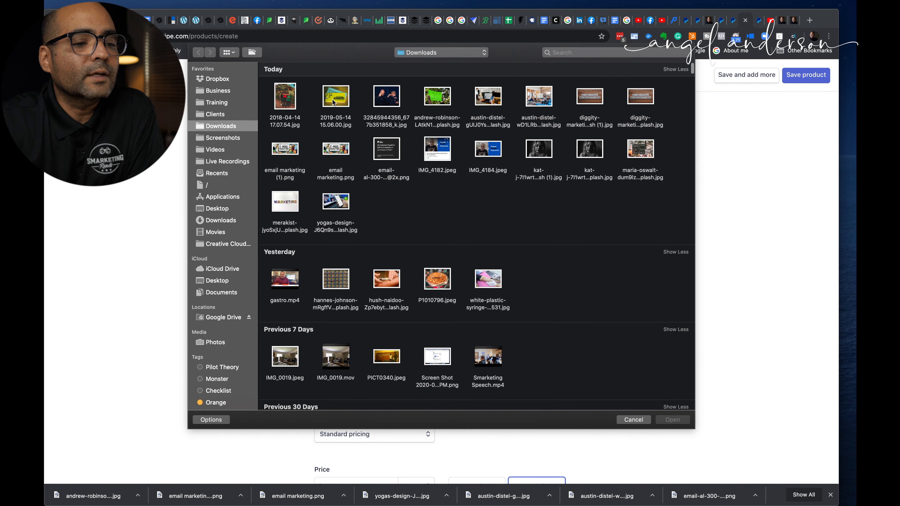
pyautogui.click(333, 102)
pyautogui.doubleClick(333, 102)
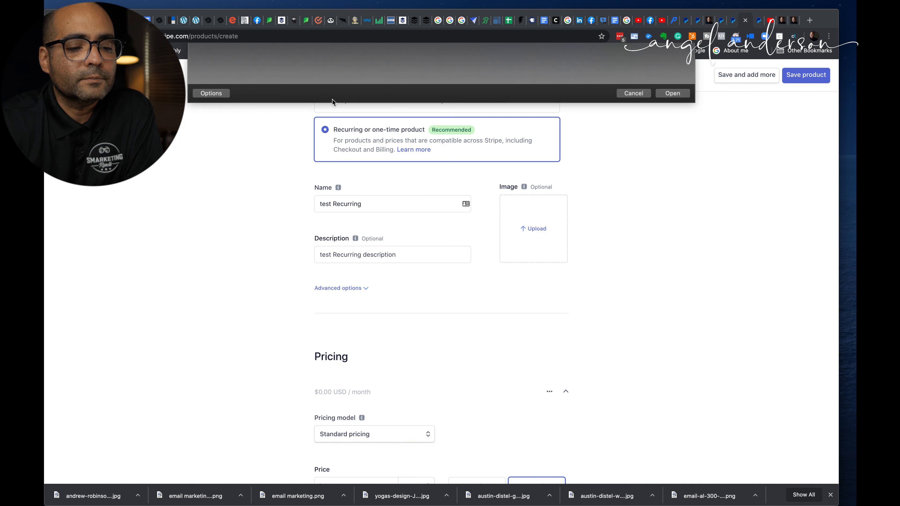
pyautogui.click(382, 205)
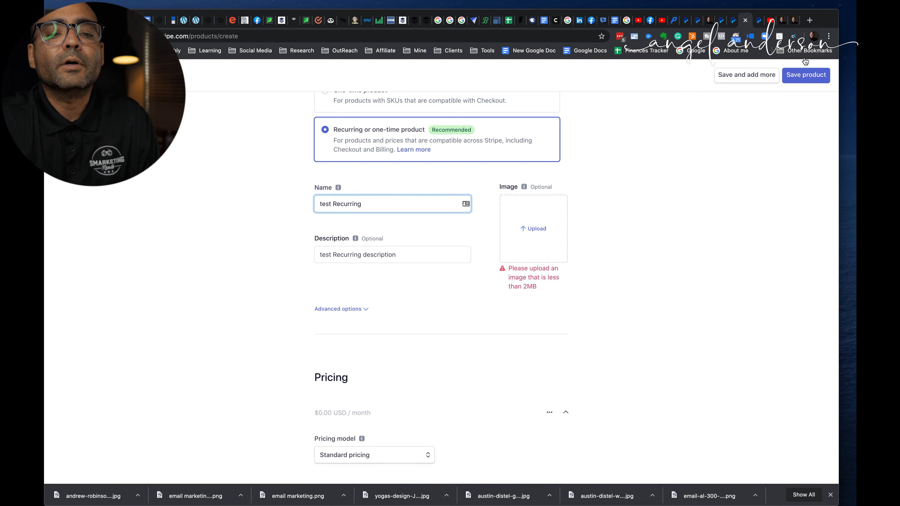
# Open tinypng.com in a new browser tab and try to compress 2019-05-14 15.06.00.jpg from Downloads
pyautogui.click(810, 22)
pyautogui.write('tinypng.com')
pyautogui.press('Return')
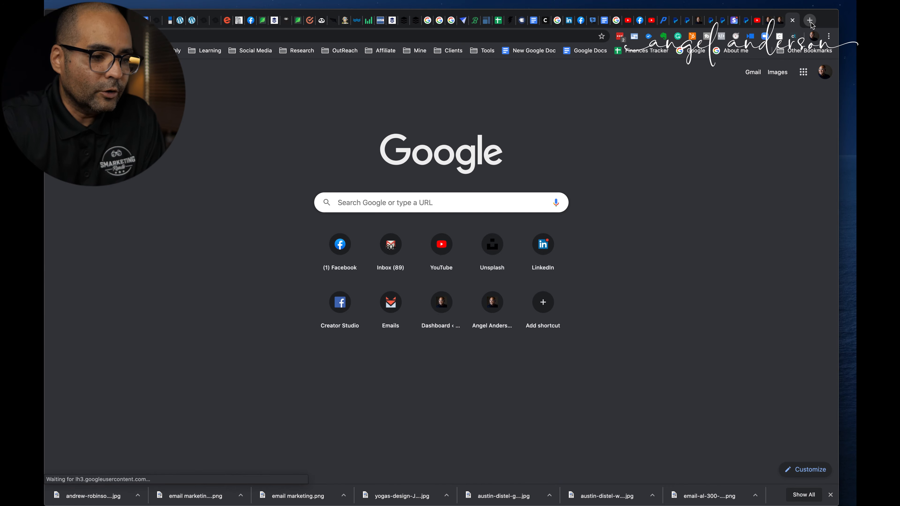
pyautogui.click(376, 124)
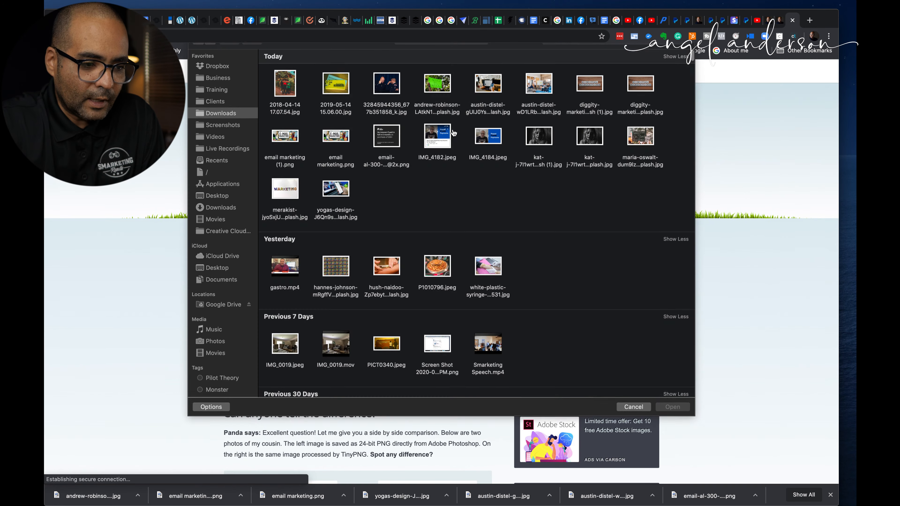
pyautogui.doubleClick(336, 95)
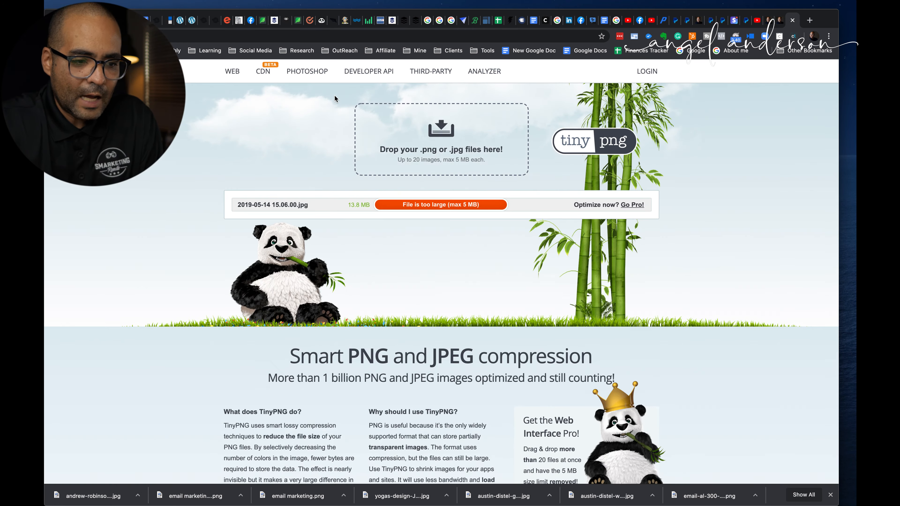
pyautogui.click(442, 142)
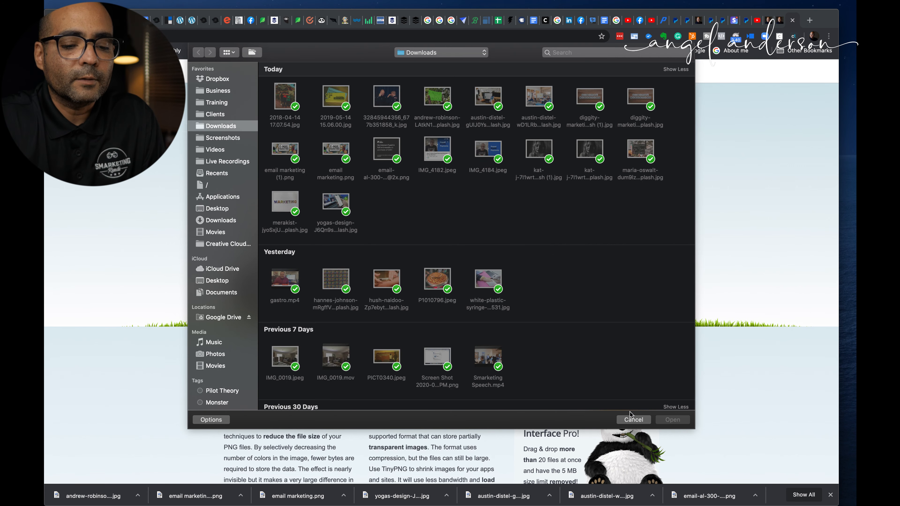
pyautogui.click(633, 419)
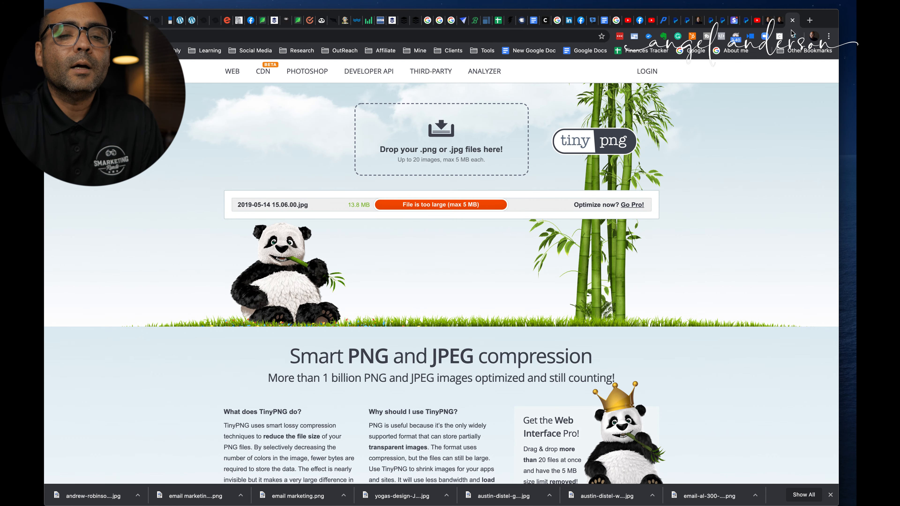
# Close the TinyPNG page and try to upload one of yesterday's downloaded JPEGs as the product image
pyautogui.click(792, 21)
pyautogui.click(535, 225)
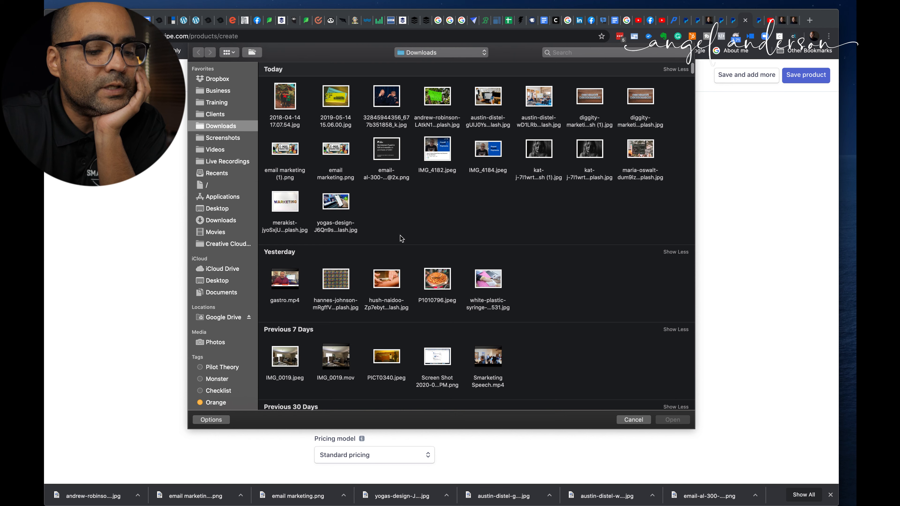
pyautogui.doubleClick(348, 287)
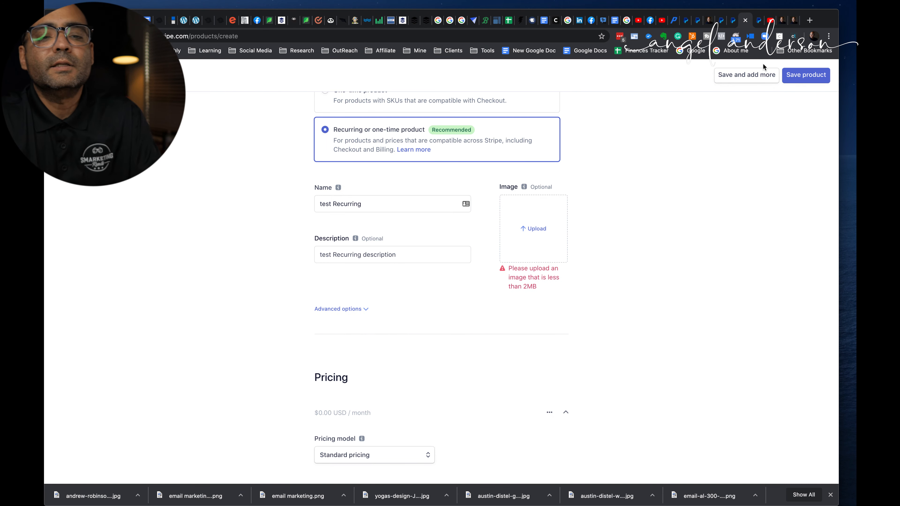
# Reopen TinyPNG in a new browser tab, list Downloads with file sizes, and compress diggity-marketing-SB0WARG16HI-unsplash (1).jpg
pyautogui.click(809, 24)
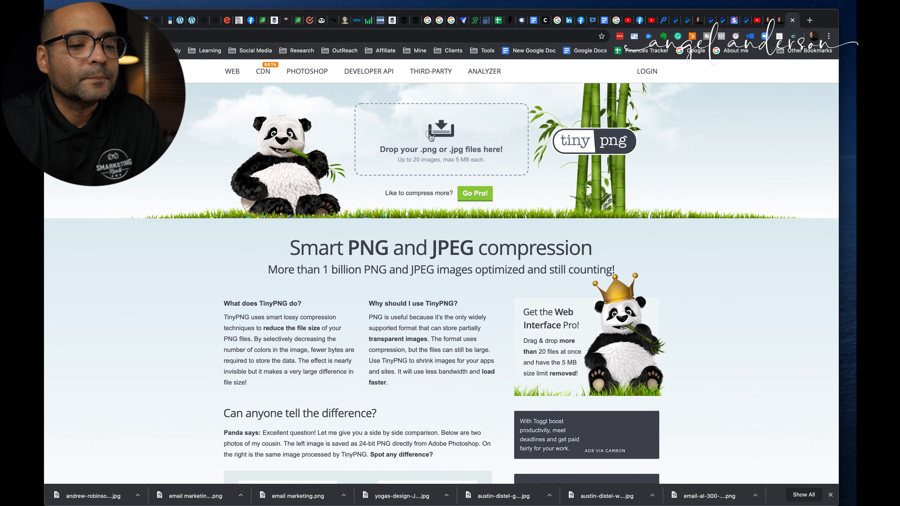
pyautogui.click(430, 137)
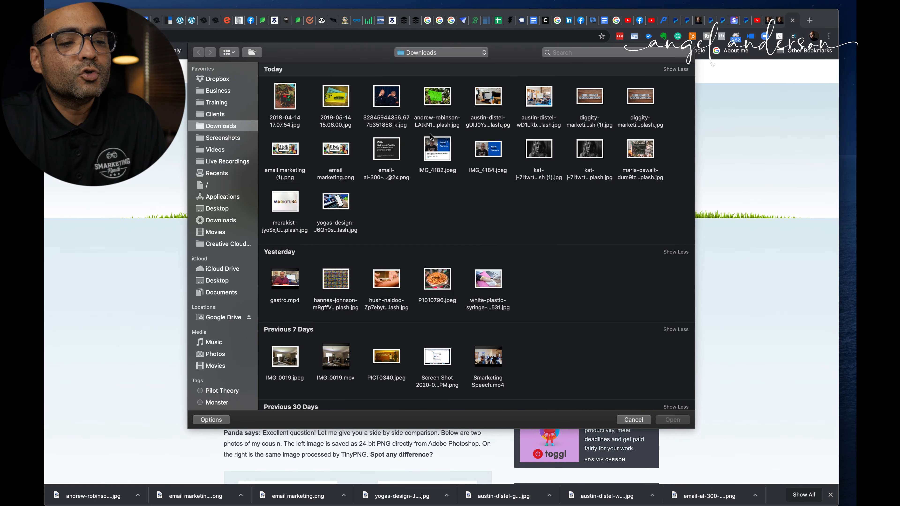
pyautogui.press('super+a')
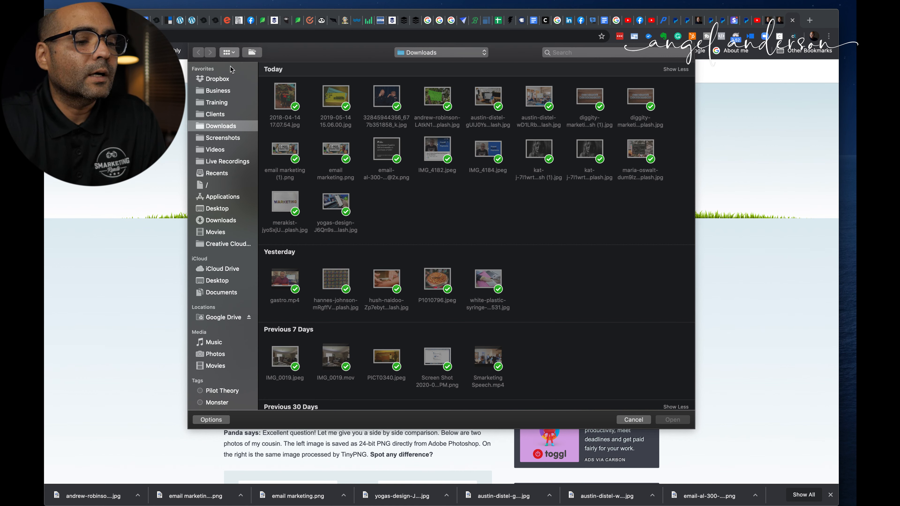
pyautogui.press('super+2')
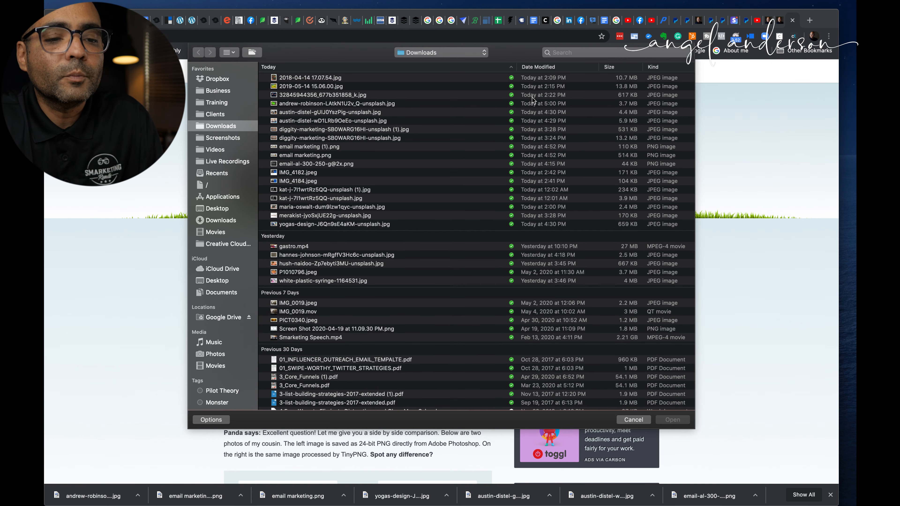
pyautogui.click(339, 96)
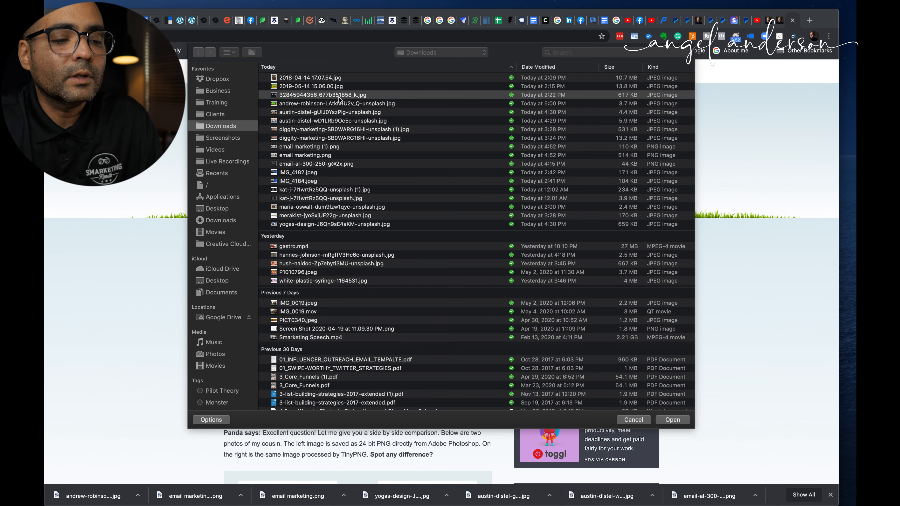
pyautogui.press('Down')
pyautogui.press('Down')
pyautogui.press('Down')
pyautogui.press('Down')
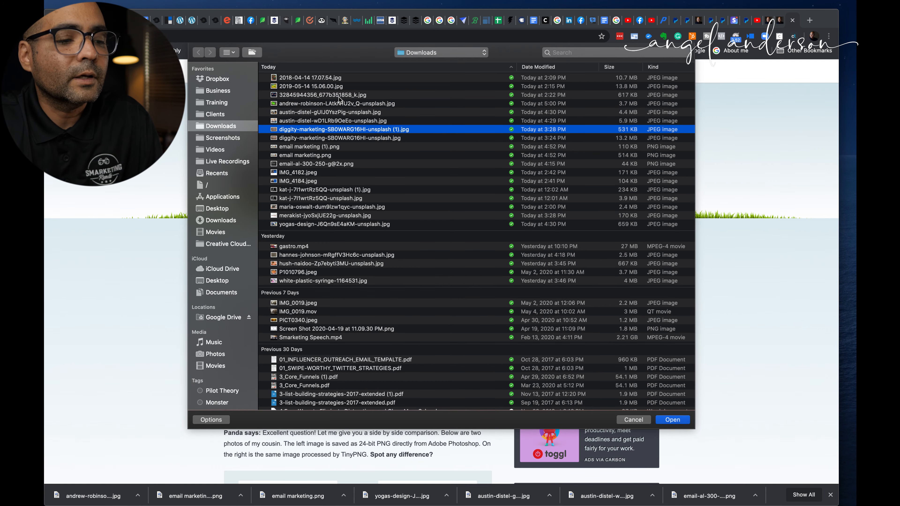
pyautogui.press('Return')
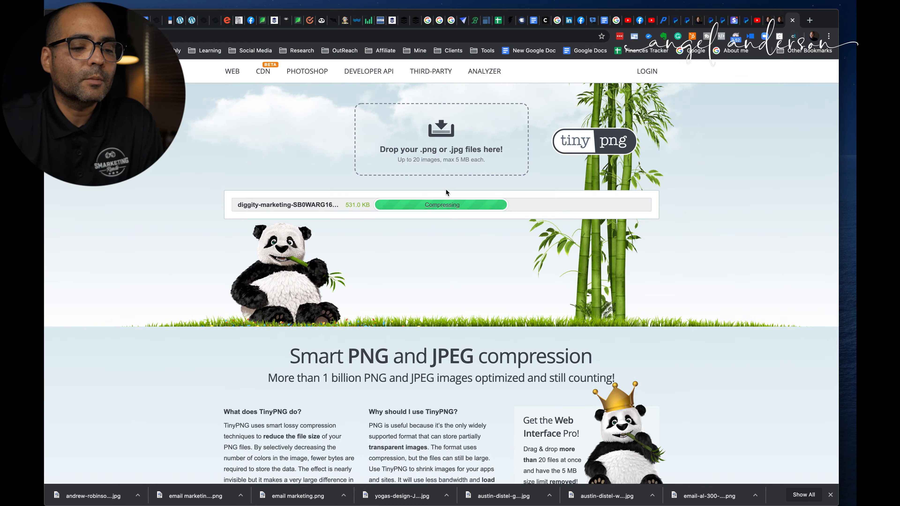
# Return to the Stripe product form and upload diggity-marketing-SB0WARG16HI-unsplash (1).jpg as the image, confirming with the account password
pyautogui.click(734, 23)
pyautogui.click(541, 226)
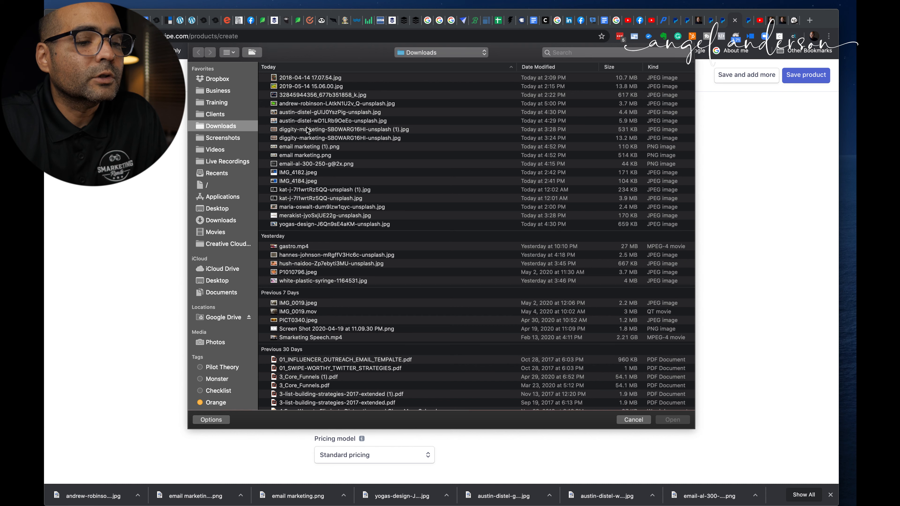
pyautogui.doubleClick(301, 130)
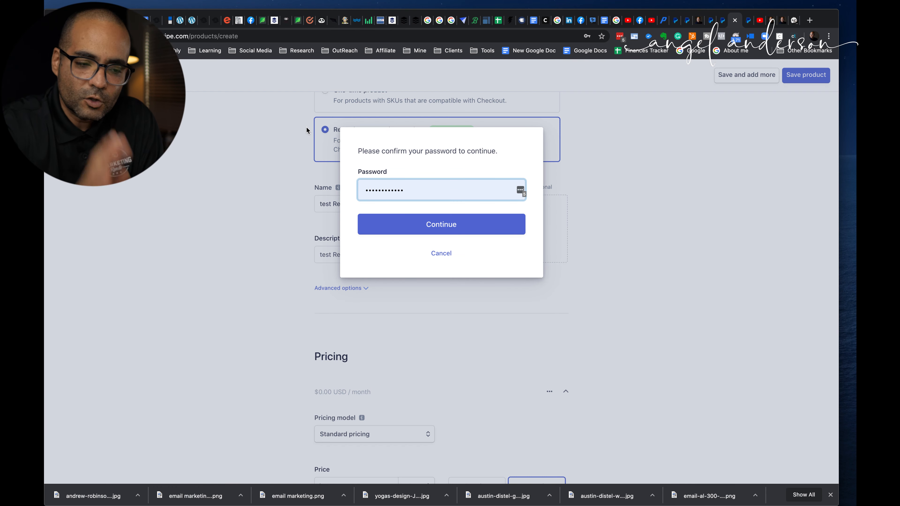
pyautogui.click(411, 188)
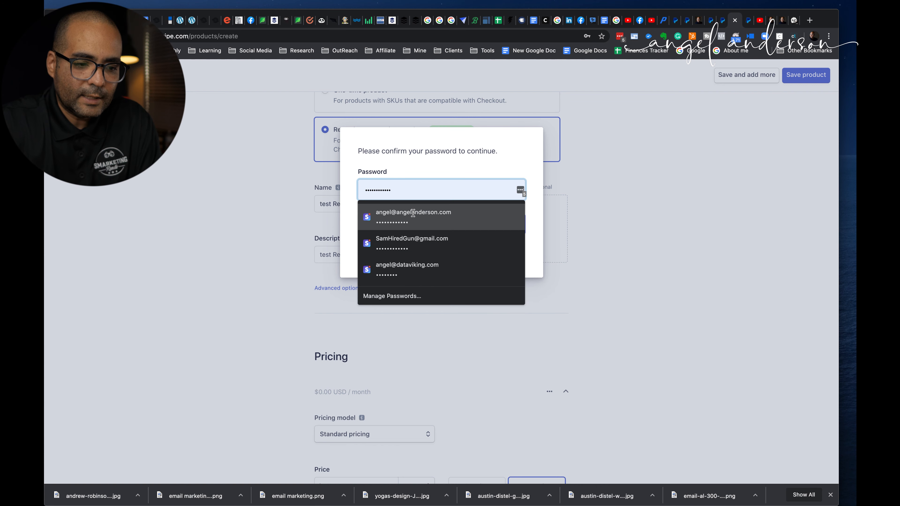
pyautogui.click(413, 209)
pyautogui.click(424, 222)
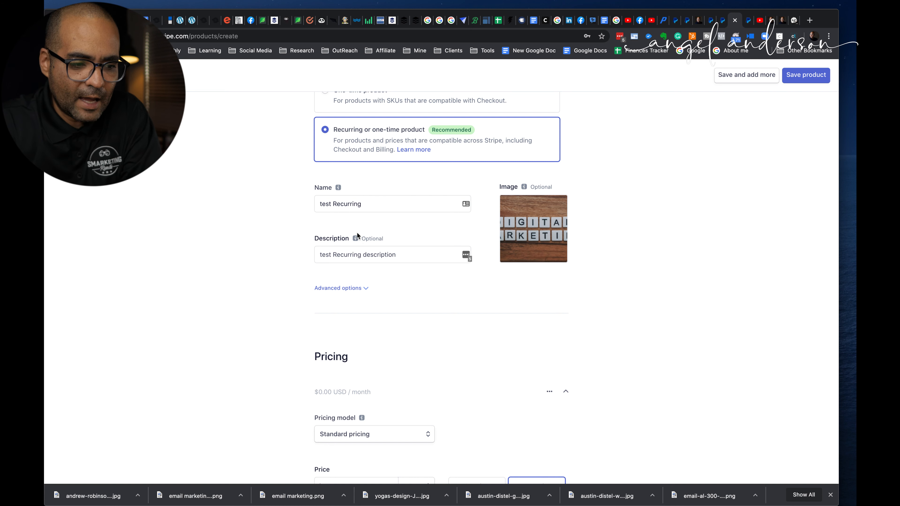
# Expand the product's advanced options and set the statement descriptor to "Smarketing Reminders"
pyautogui.scroll(-4, 354, 237)
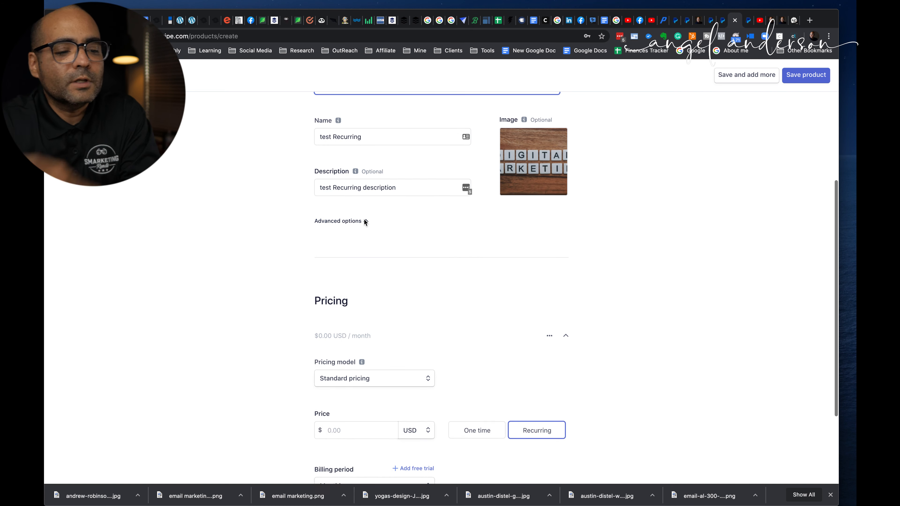
pyautogui.click(365, 220)
pyautogui.scroll(-1, 426, 241)
pyautogui.click(371, 263)
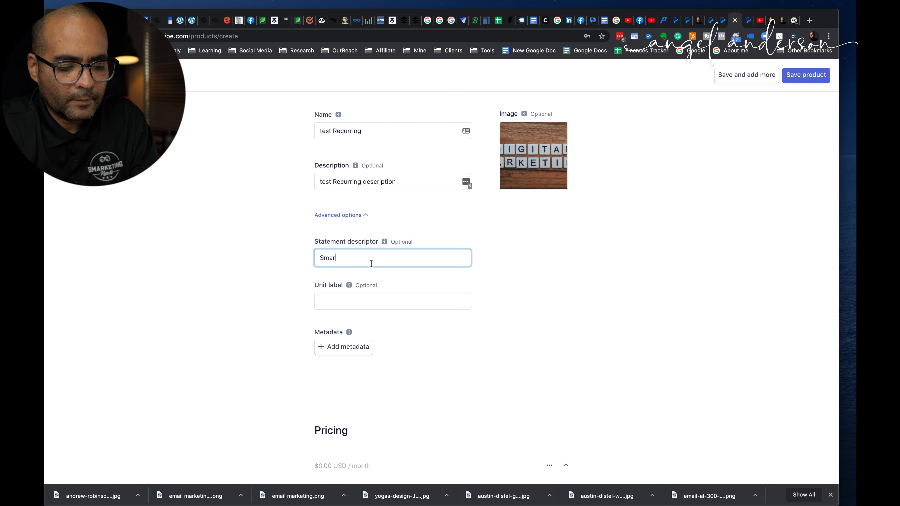
pyautogui.write('keting Reminders')
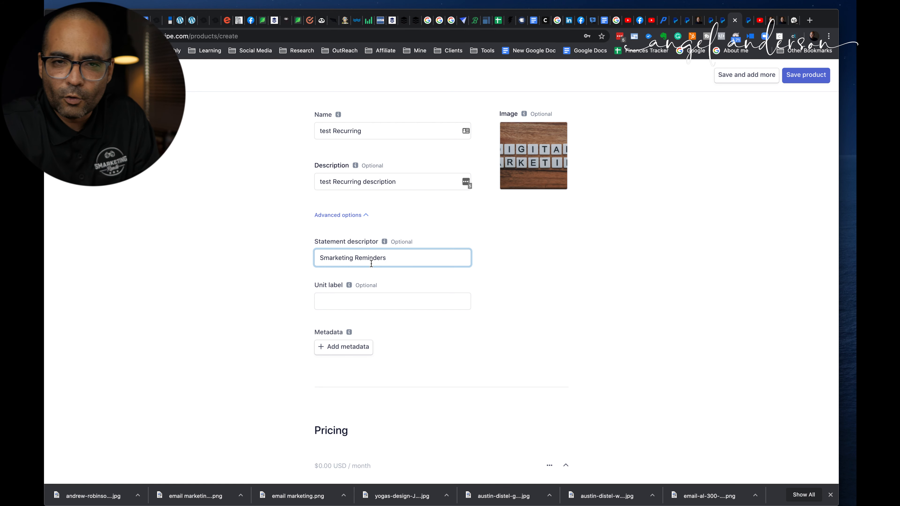
# Set the product's recurring monthly price to 300.00 USD under the standard pricing model
pyautogui.scroll(-5, 371, 264)
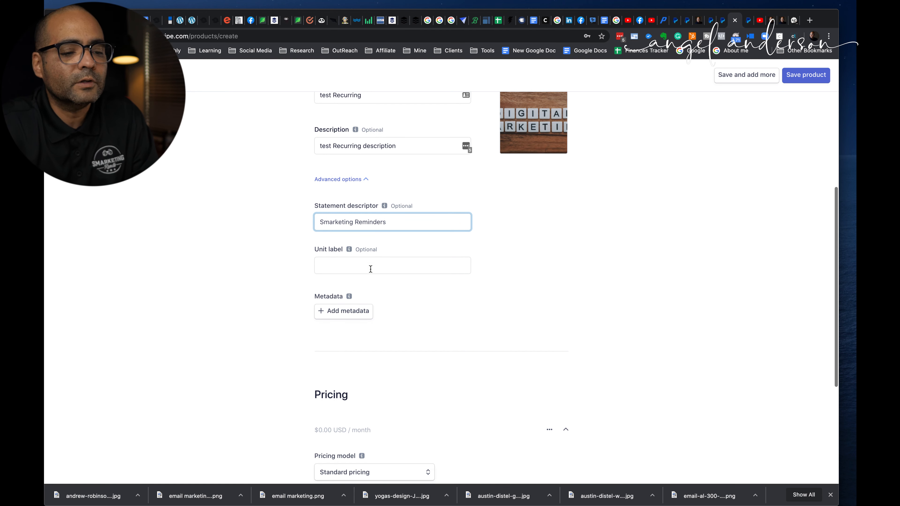
pyautogui.scroll(-2, 368, 321)
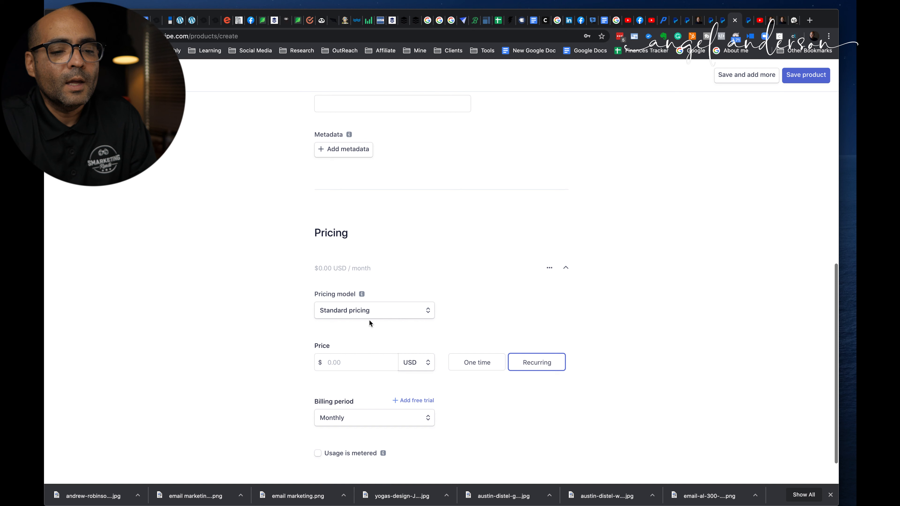
pyautogui.click(348, 268)
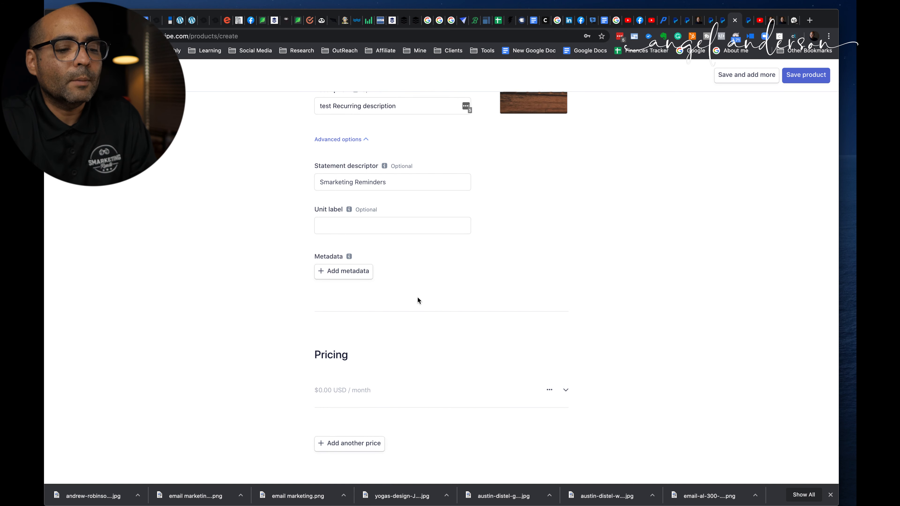
pyautogui.click(379, 388)
pyautogui.scroll(-5, 370, 397)
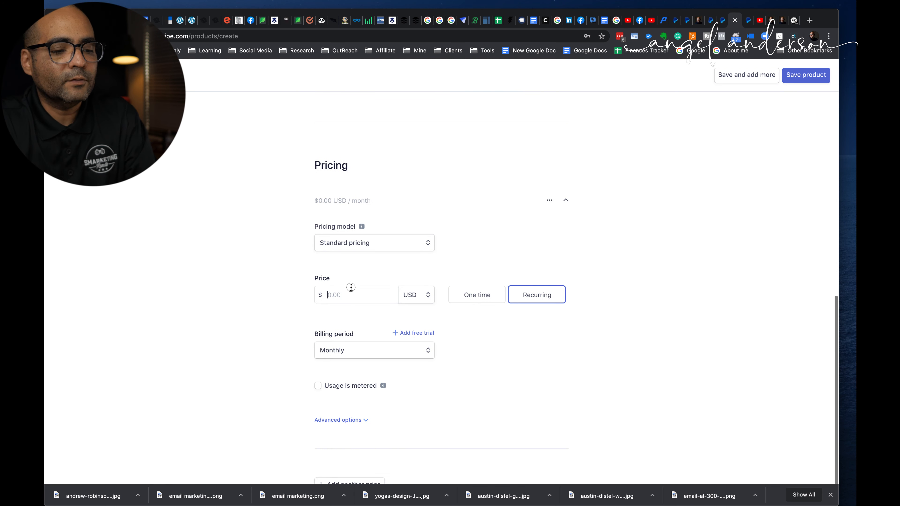
pyautogui.click(350, 287)
pyautogui.write('300')
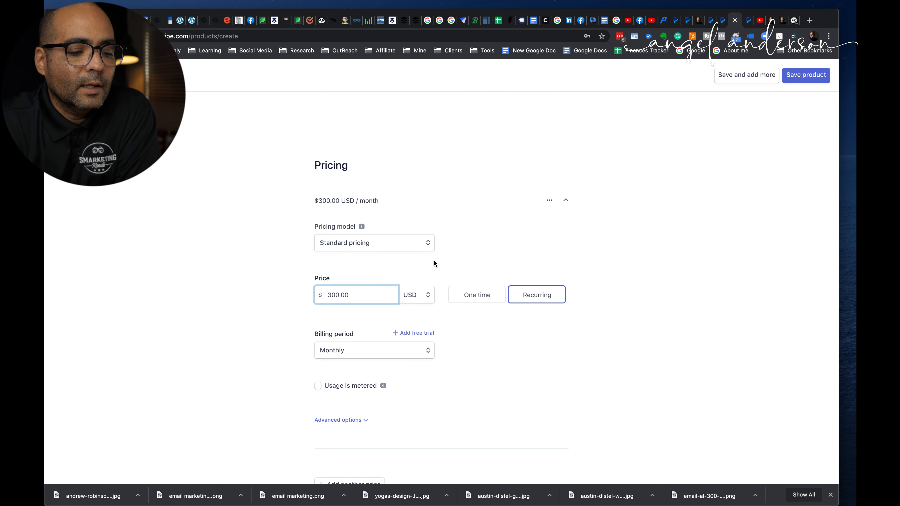
# Expand the advanced options of the price and save the product with the price description left empty
pyautogui.scroll(-2, 427, 377)
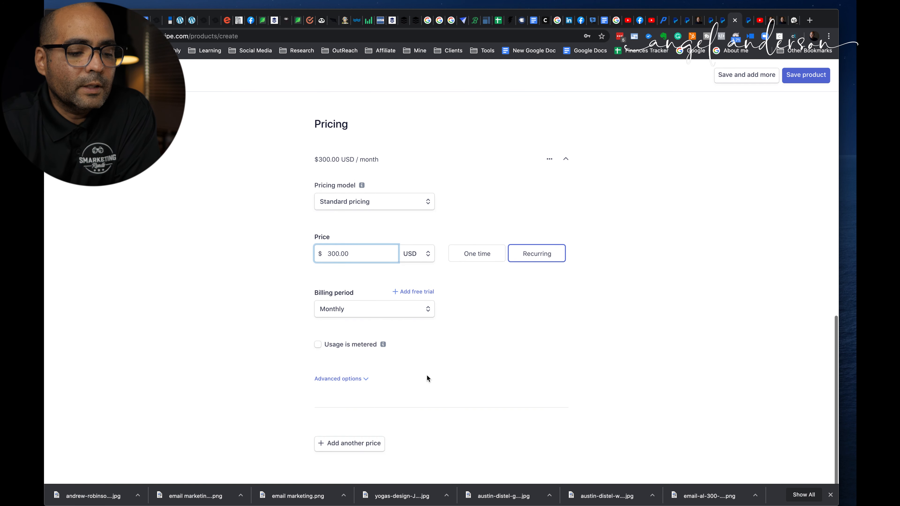
pyautogui.click(367, 379)
pyautogui.scroll(-2, 468, 356)
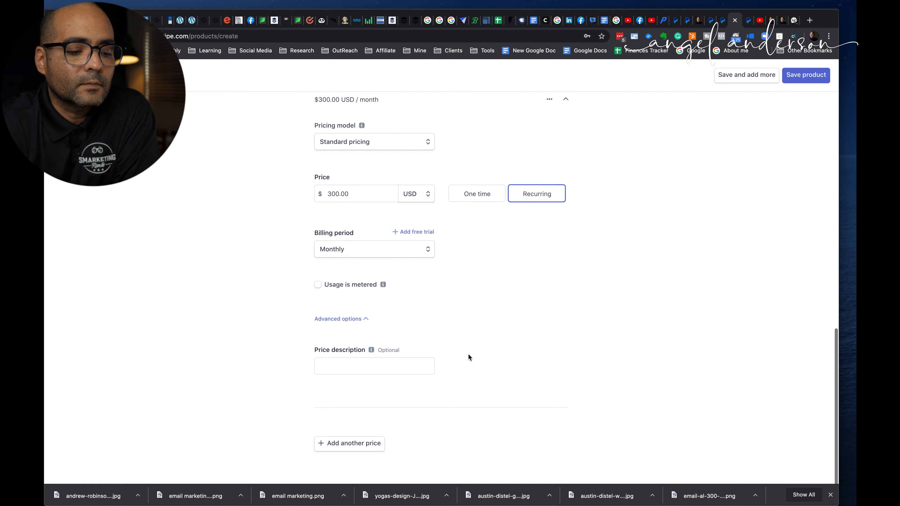
pyautogui.click(803, 80)
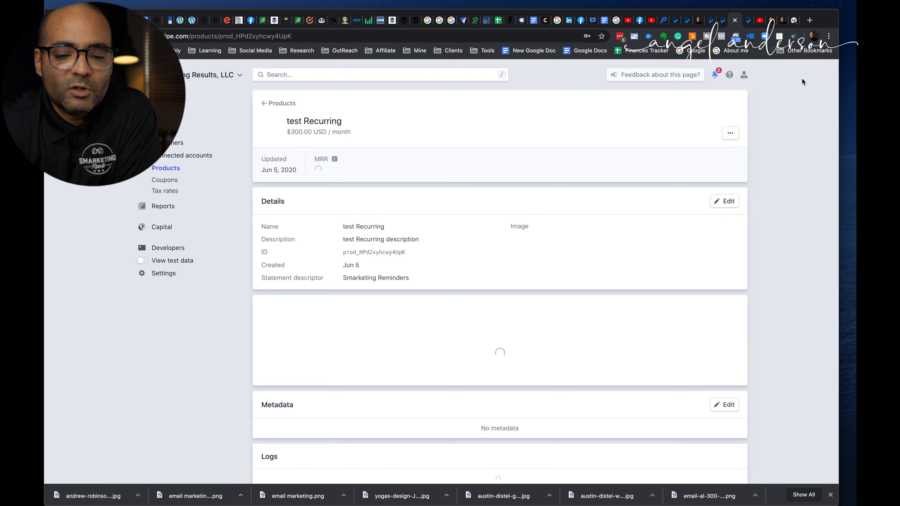
# Review the saved product's details and pricing, and reopen test Recurring from the product list
pyautogui.scroll(-2, 600, 224)
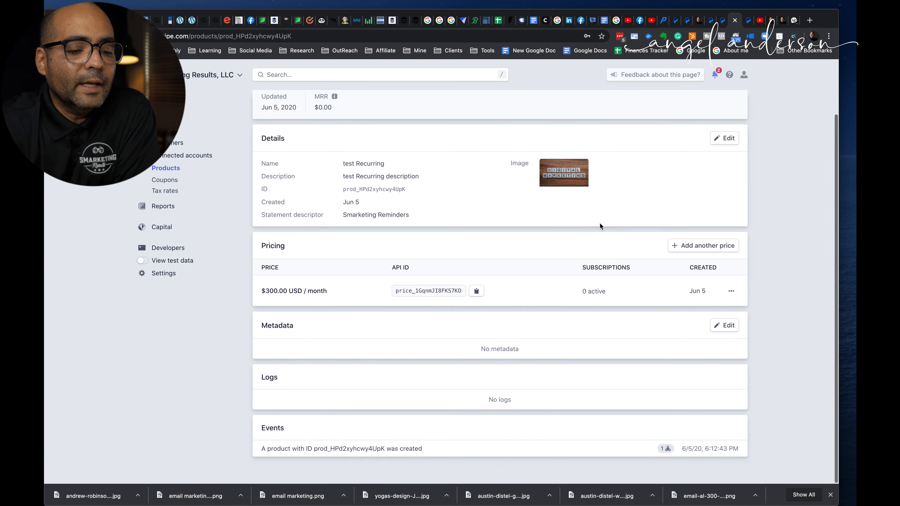
pyautogui.scroll(2, 599, 226)
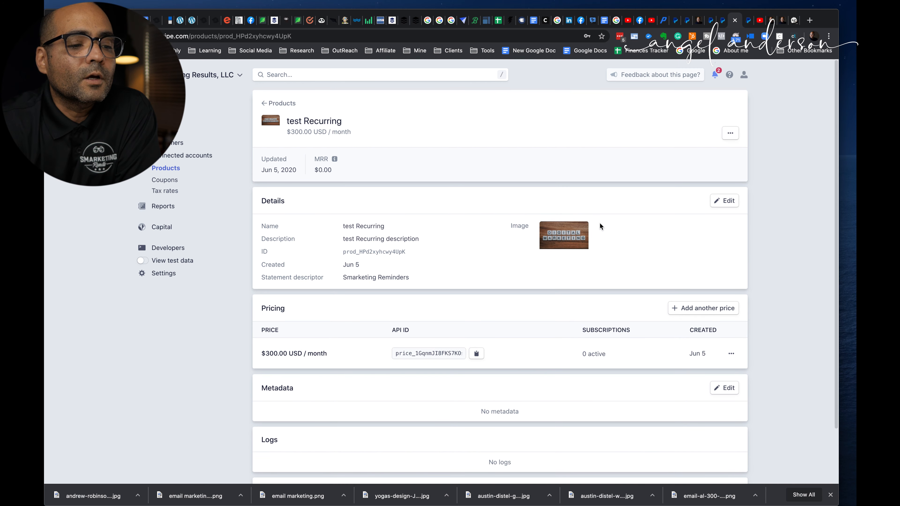
pyautogui.scroll(-2, 600, 226)
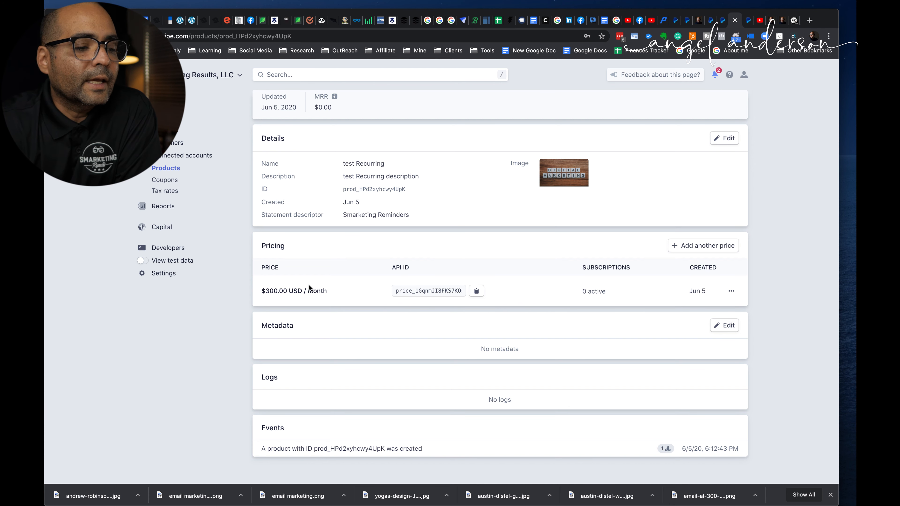
pyautogui.scroll(2, 309, 285)
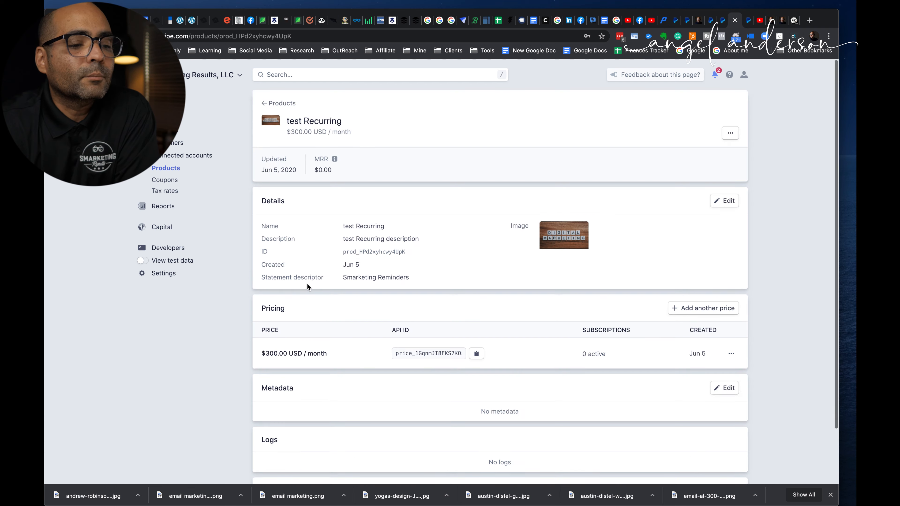
pyautogui.click(165, 168)
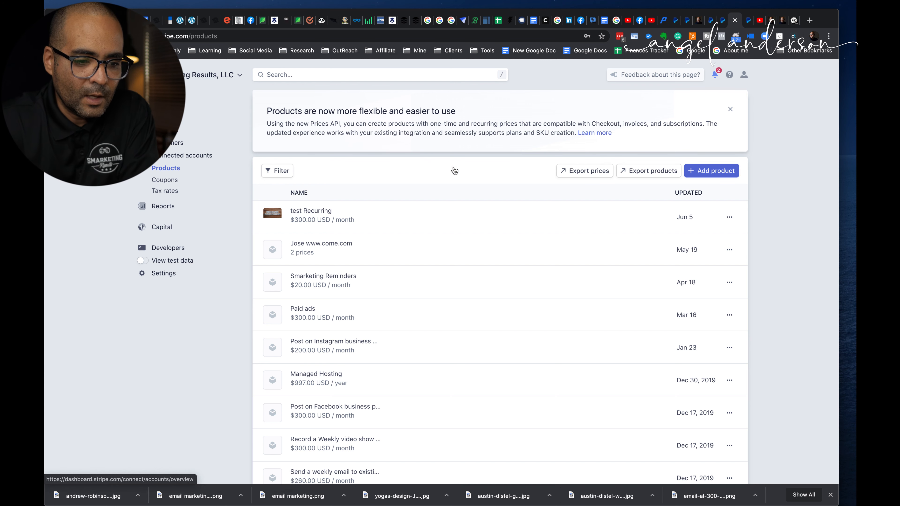
pyautogui.click(337, 214)
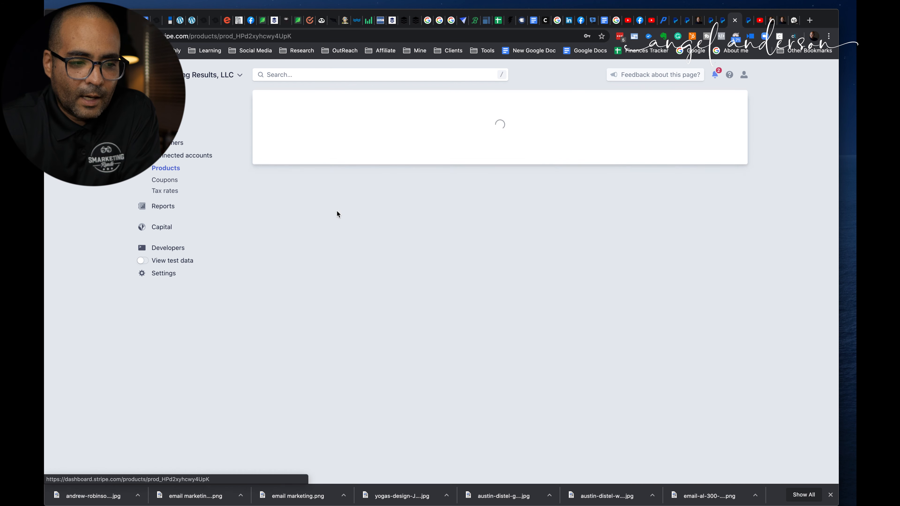
pyautogui.scroll(-2, 498, 250)
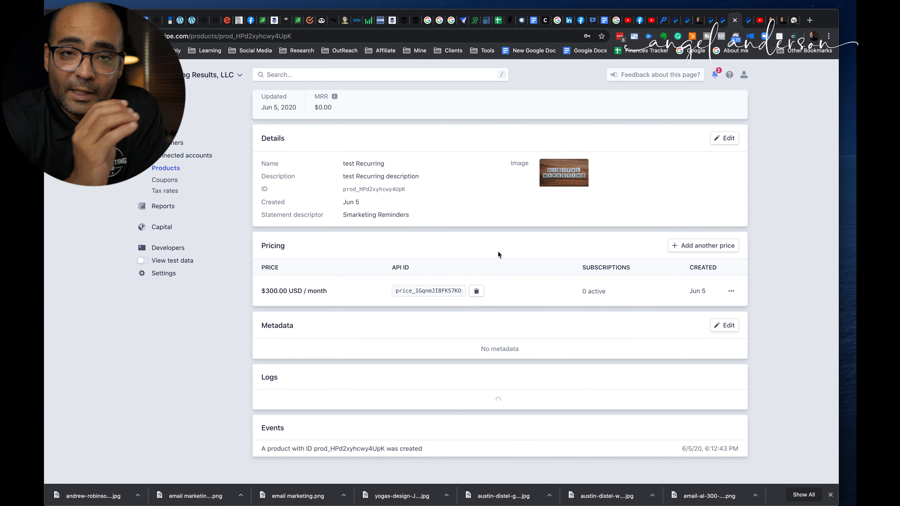